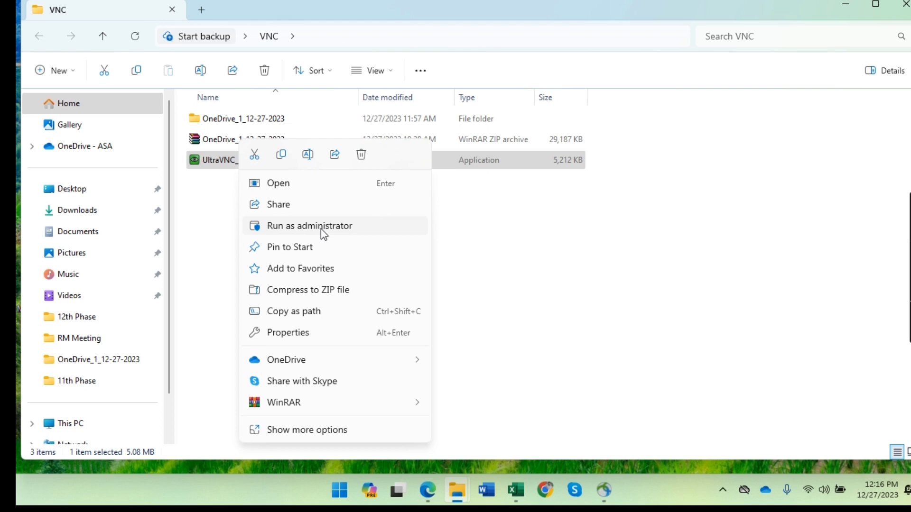
# Run the UltraVNC installer as administrator in English and accept the licence agreement.
pyautogui.click(324, 233)
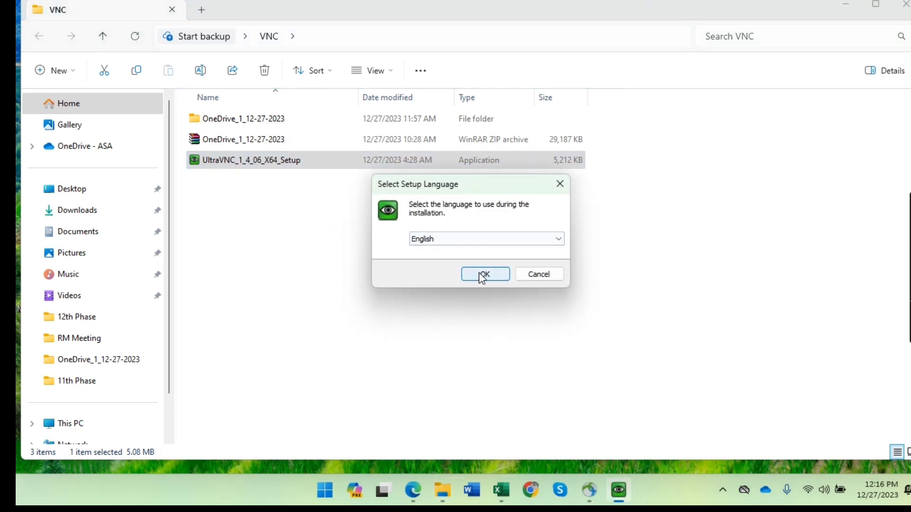
pyautogui.click(482, 275)
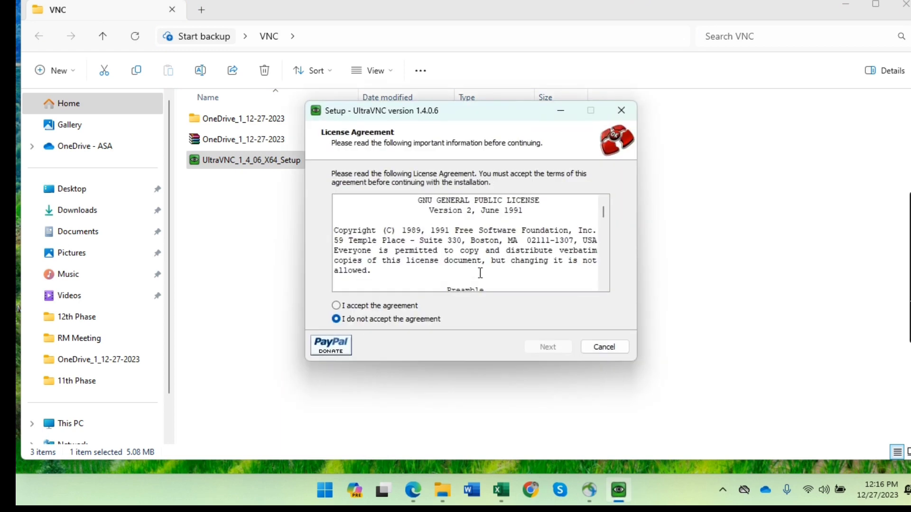
pyautogui.click(337, 306)
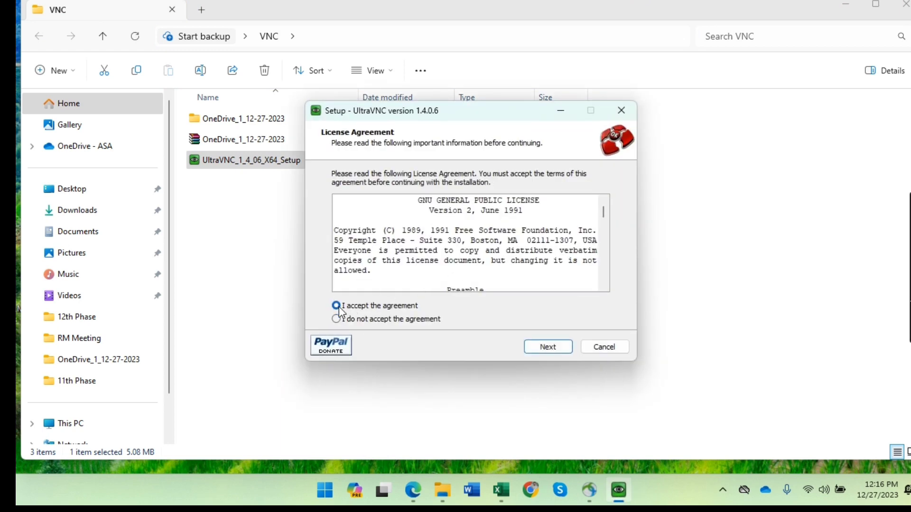
pyautogui.click(552, 349)
# Keep the default install folder and Start menu folder, excluding UltraVNC Repeater from the components.
pyautogui.click(552, 350)
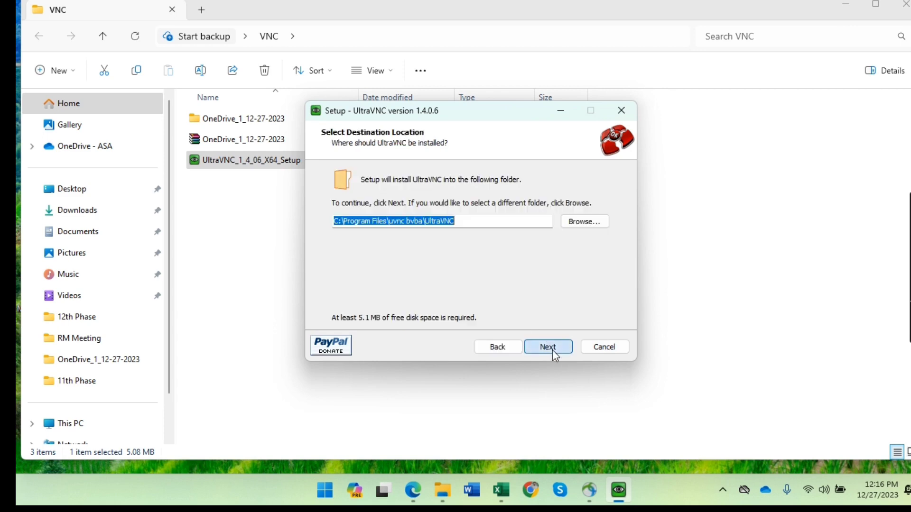
pyautogui.click(552, 351)
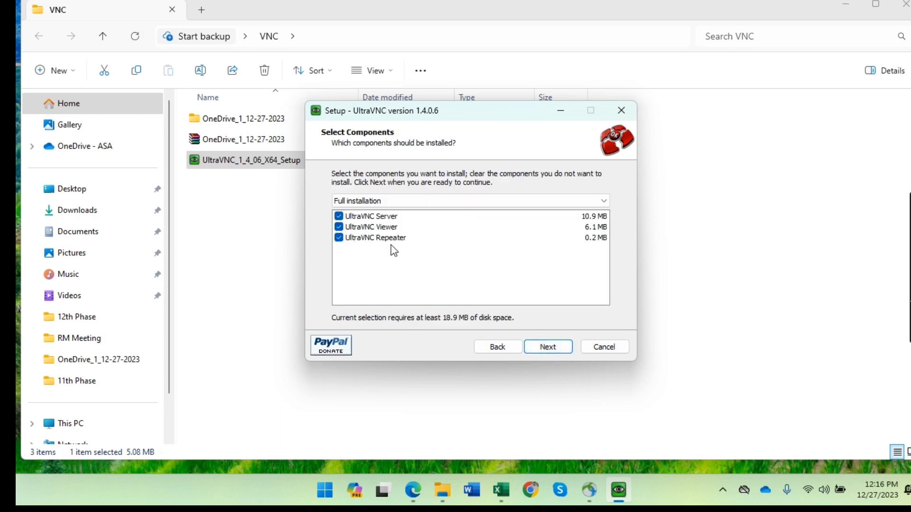
pyautogui.click(340, 238)
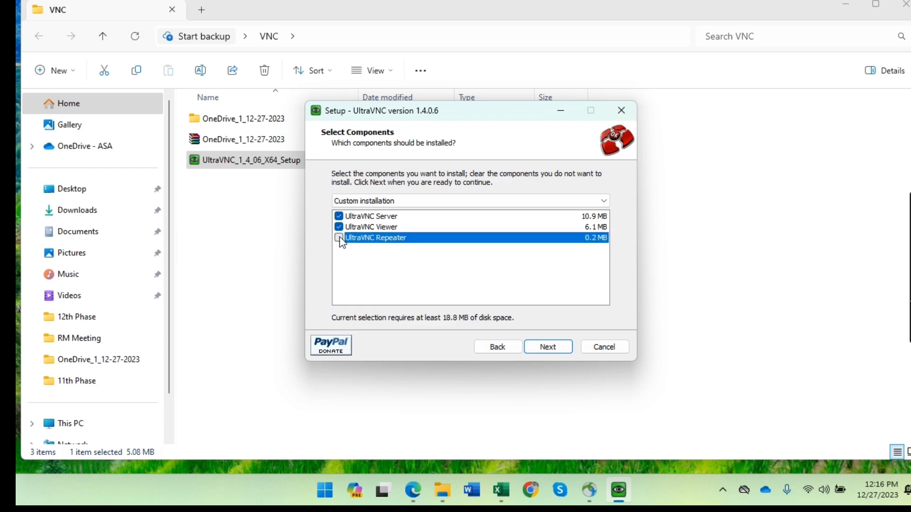
pyautogui.click(560, 348)
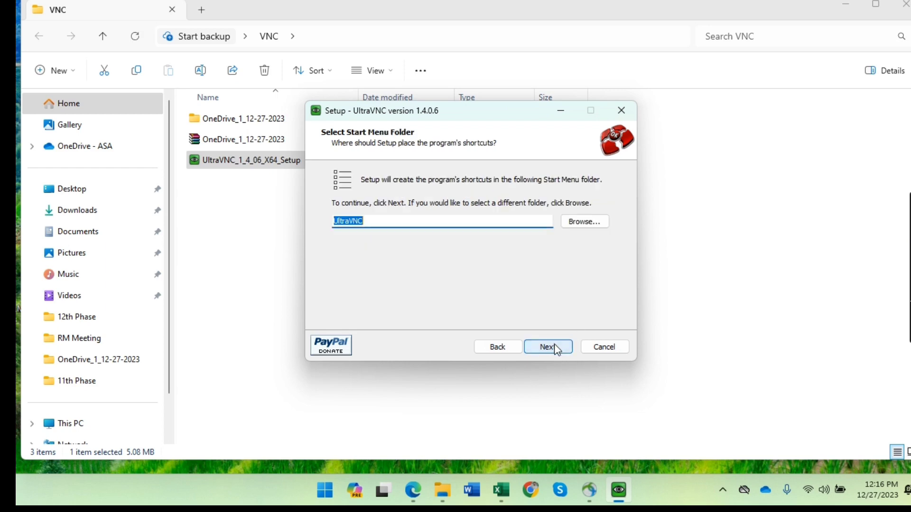
pyautogui.click(558, 351)
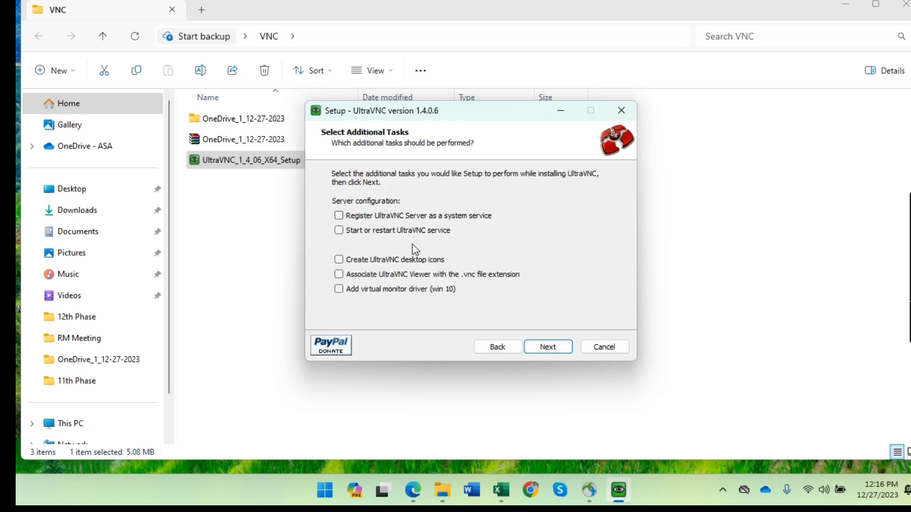
# Tick Register as system service, Start service and Create desktop icons.
pyautogui.click(339, 217)
pyautogui.click(337, 232)
pyautogui.click(340, 263)
# Install UltraVNC and finish the setup wizard.
pyautogui.click(545, 348)
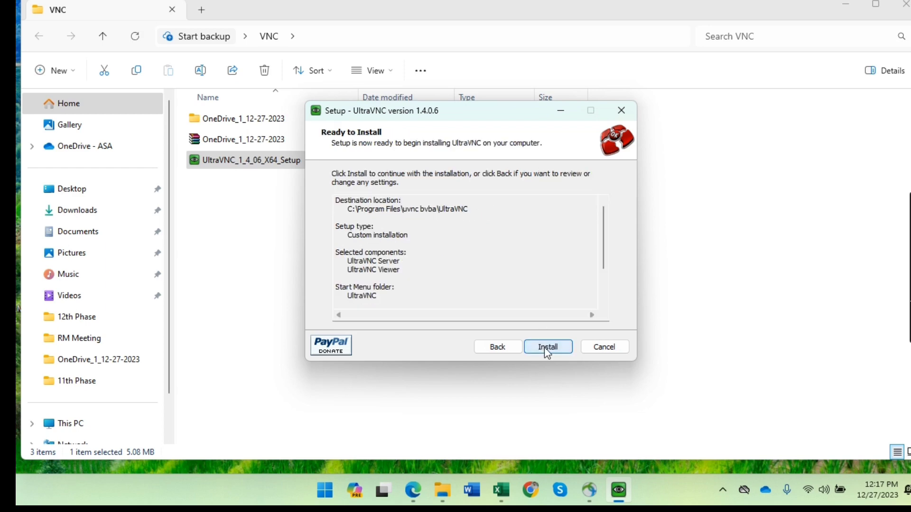
pyautogui.click(545, 349)
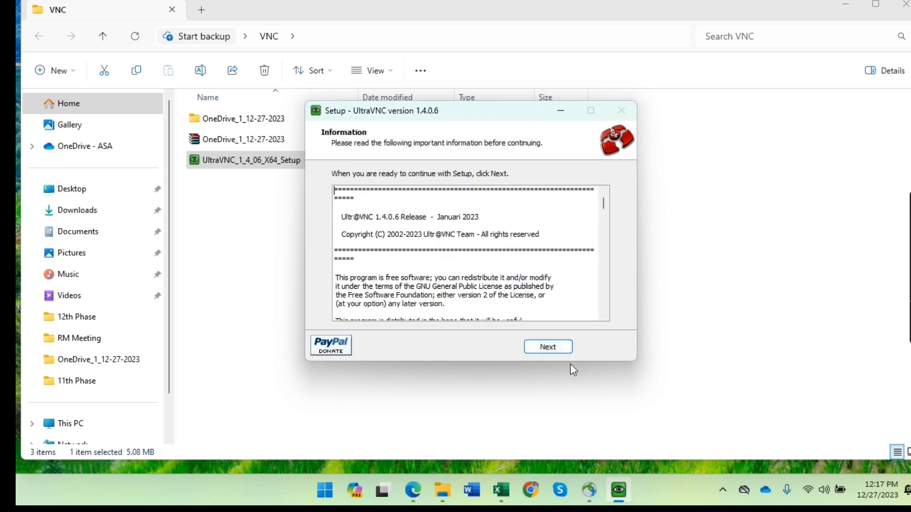
pyautogui.click(552, 349)
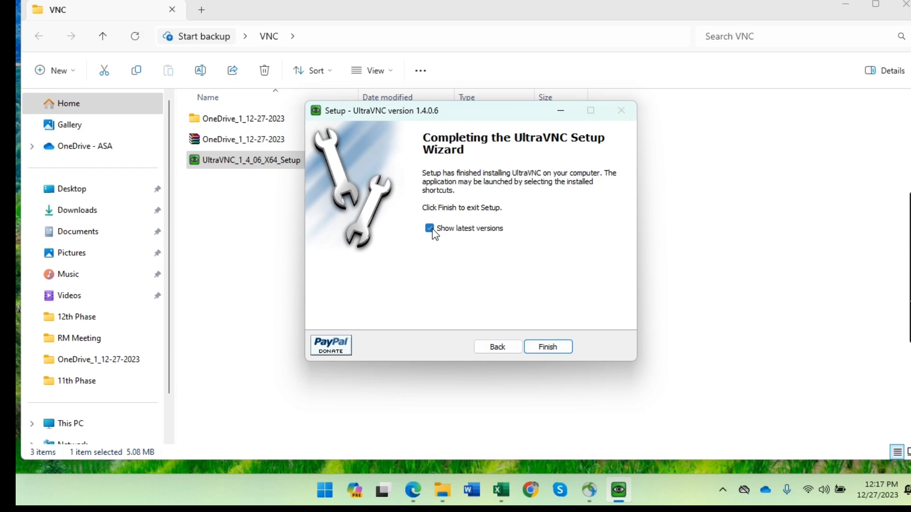
pyautogui.click(556, 350)
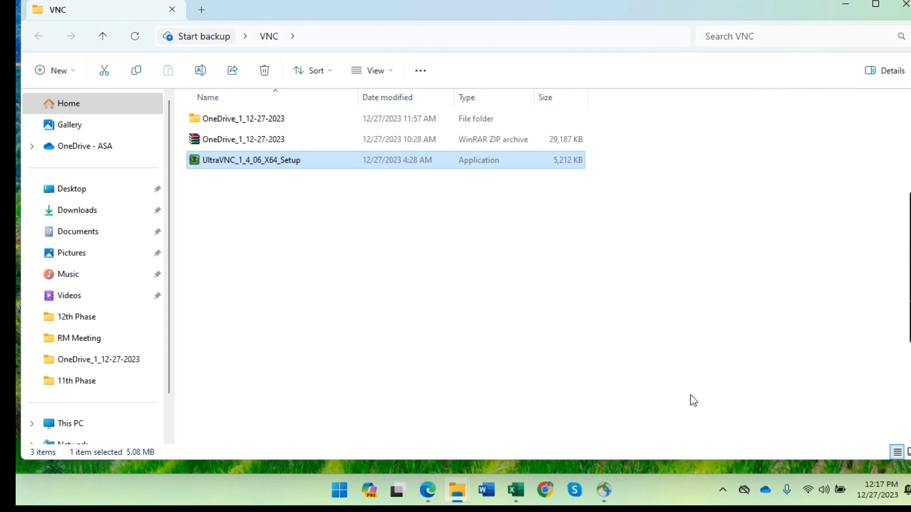
# Show the hidden tray icons and bring up the WinVNC icon's context menu.
pyautogui.click(724, 491)
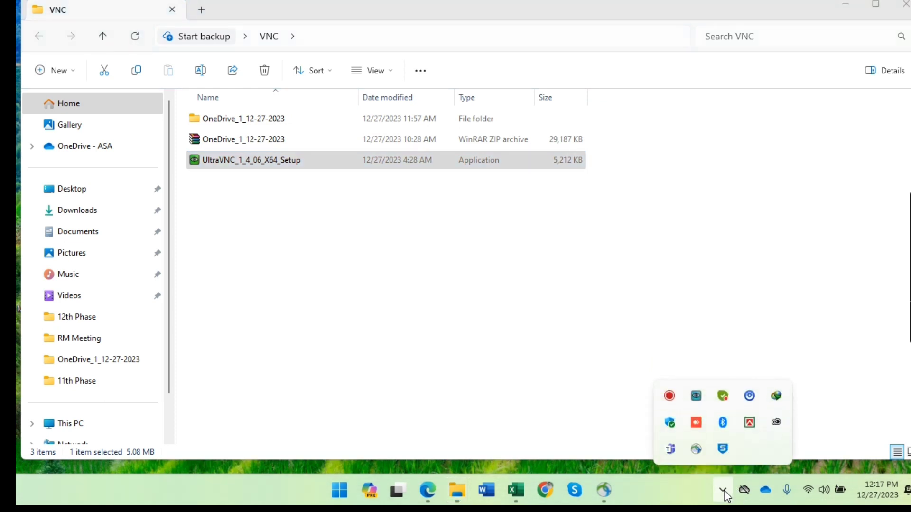
pyautogui.moveTo(697, 402)
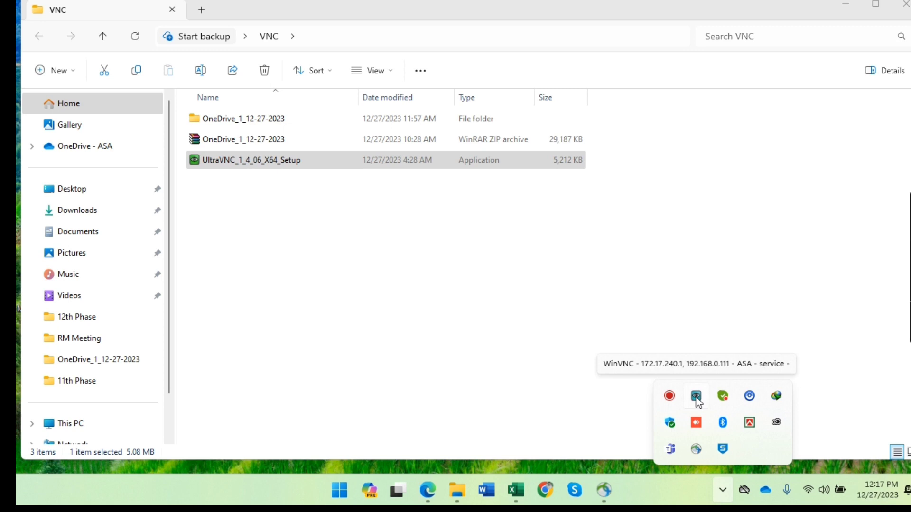
pyautogui.click(724, 493)
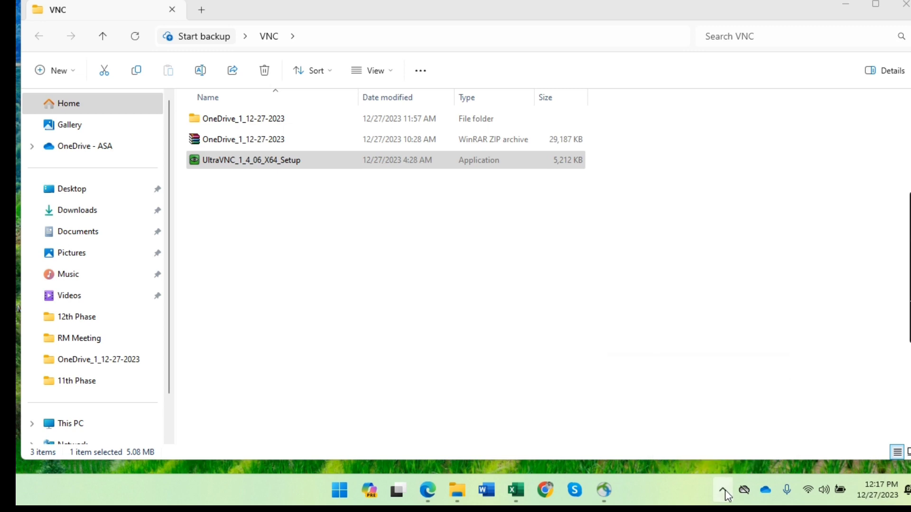
pyautogui.click(724, 493)
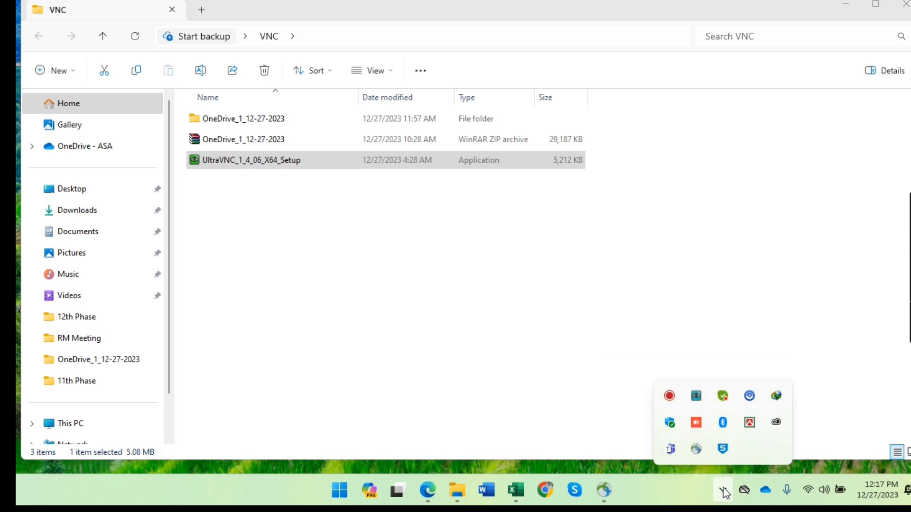
pyautogui.rightClick(697, 396)
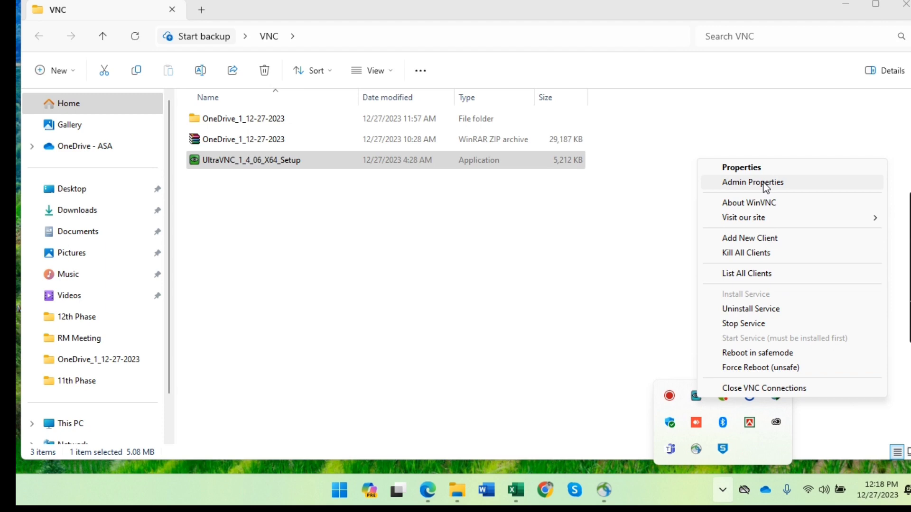
# In Admin Properties, enter a new VNC password, apply it and confirm with OK.
pyautogui.click(764, 184)
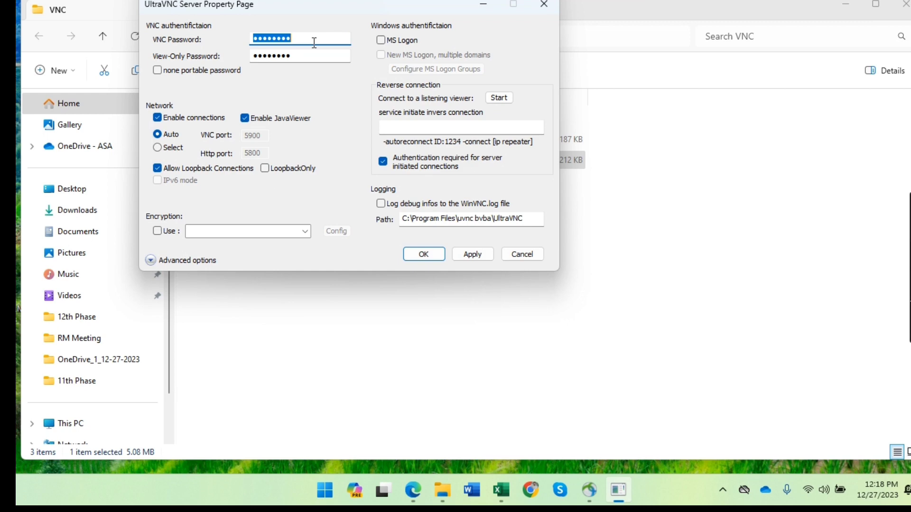
pyautogui.write('12345678')
pyautogui.click(480, 257)
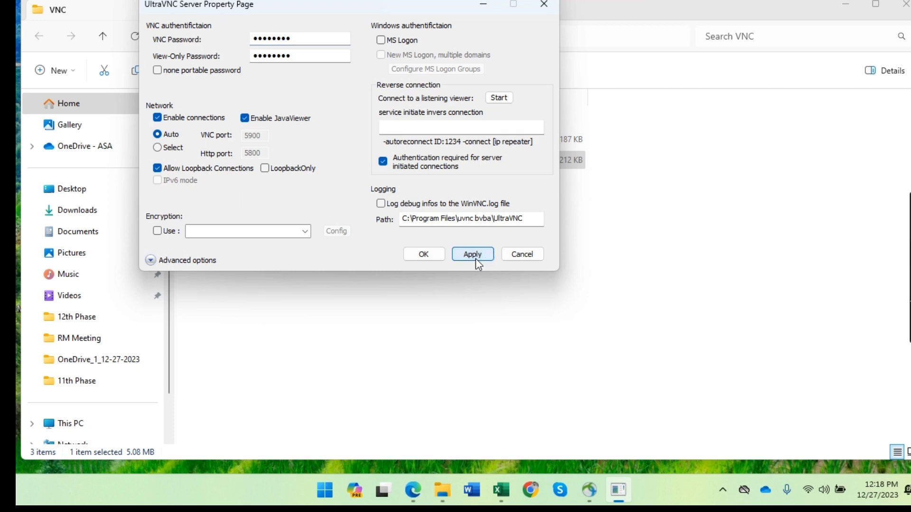
pyautogui.click(424, 255)
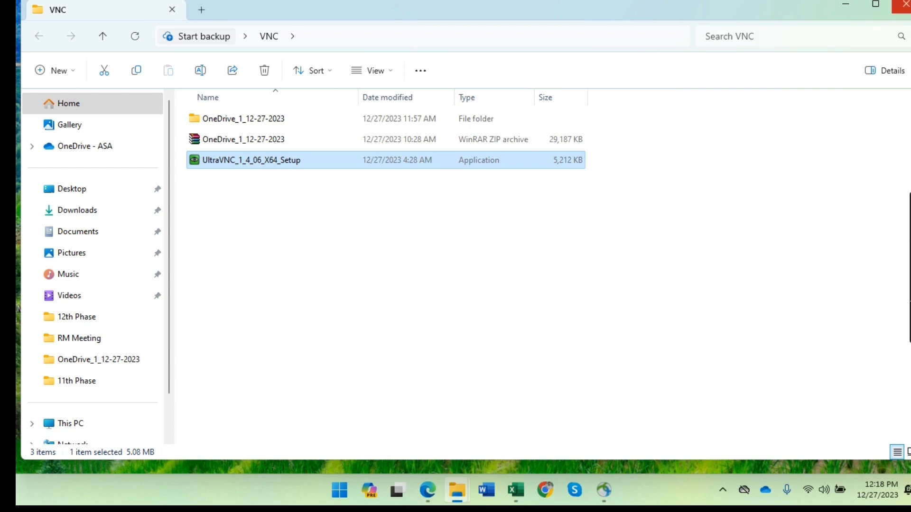
# Close the VNC folder, delete the Server shortcut, launch UltraVNC Viewer and clear its old address.
pyautogui.click(902, 5)
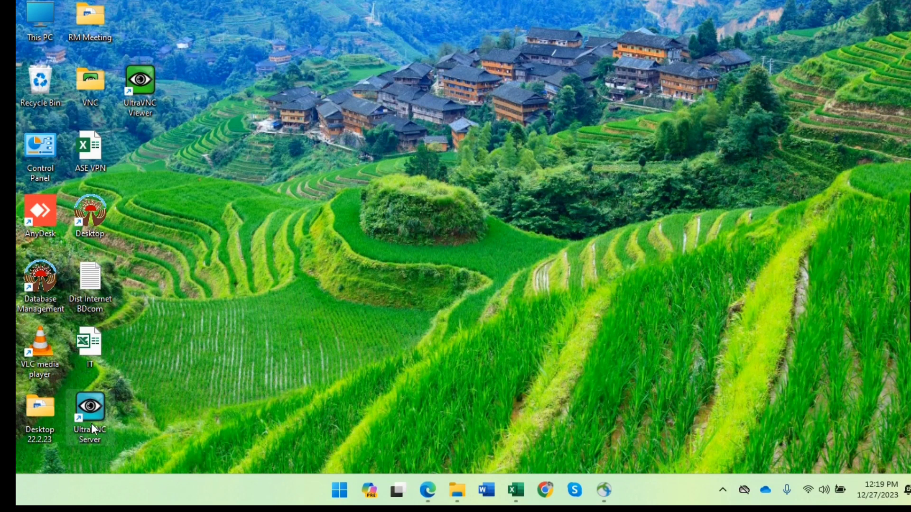
pyautogui.press('Delete')
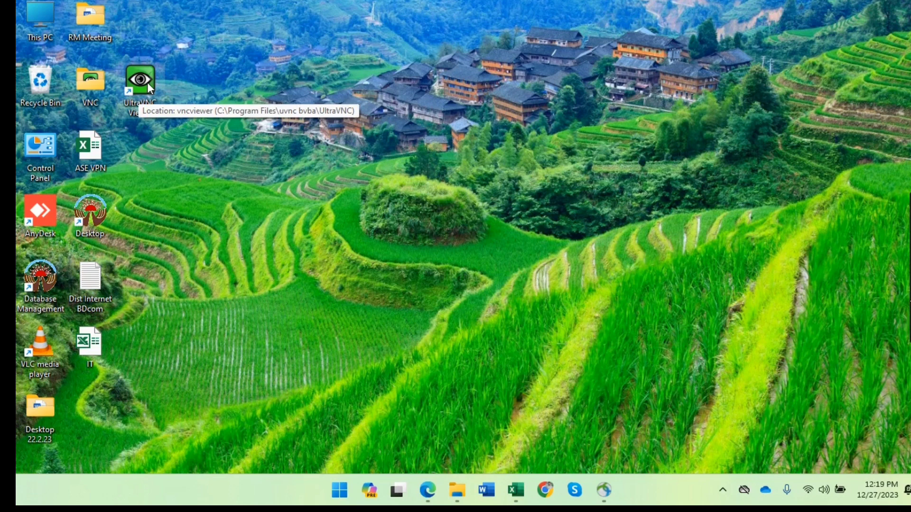
pyautogui.doubleClick(147, 82)
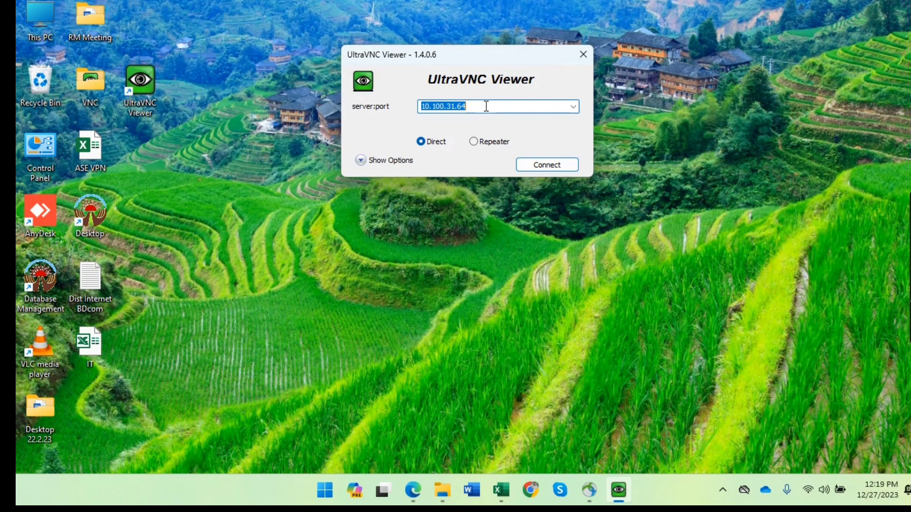
pyautogui.press('BackSpace')
pyautogui.click(722, 489)
# Connect AnyConnect to vpn.asabd.org with the account password and accept the access banner.
pyautogui.click(591, 495)
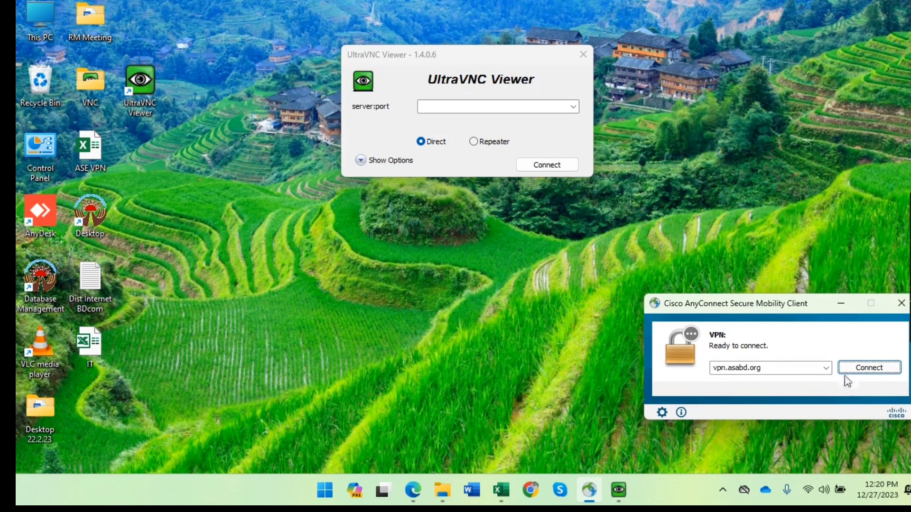
pyautogui.click(875, 371)
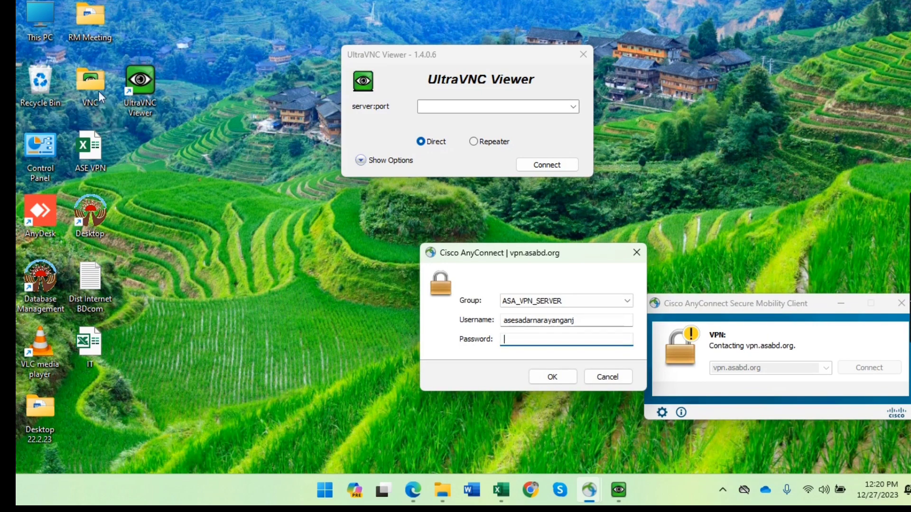
pyautogui.doubleClick(93, 155)
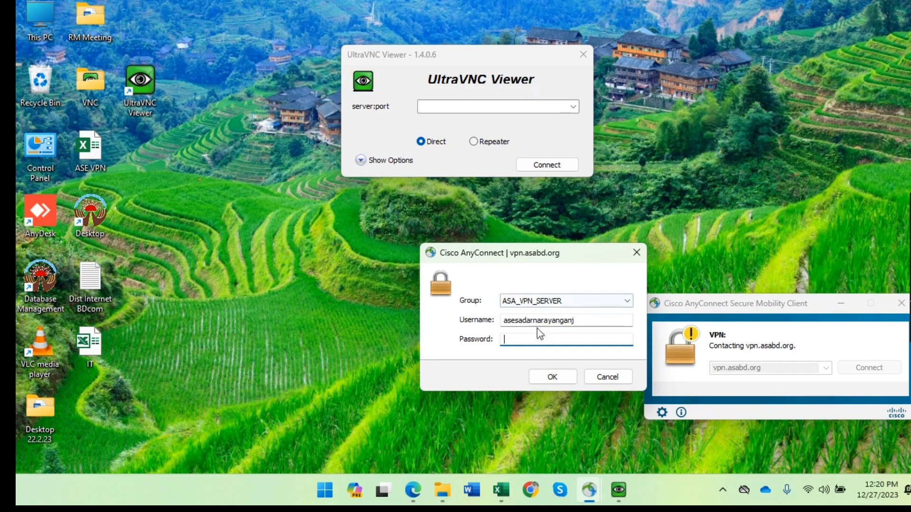
pyautogui.write('*************')
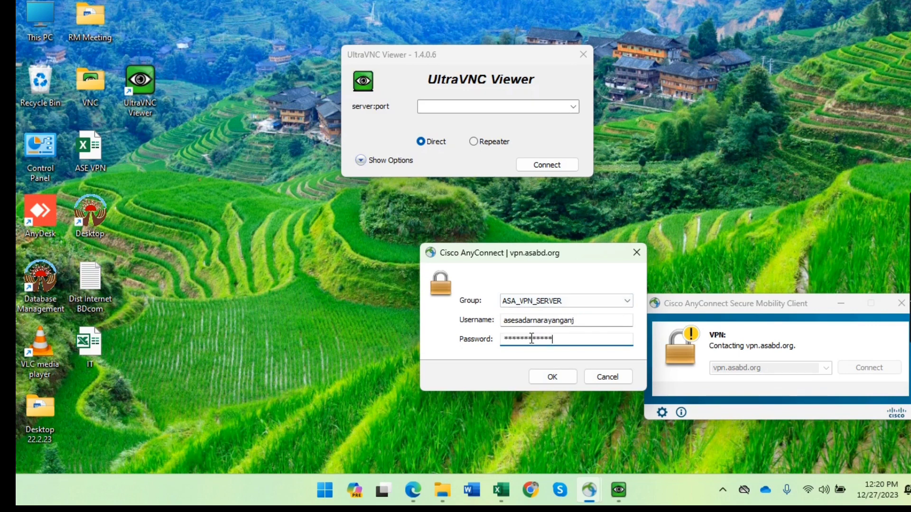
pyautogui.click(552, 376)
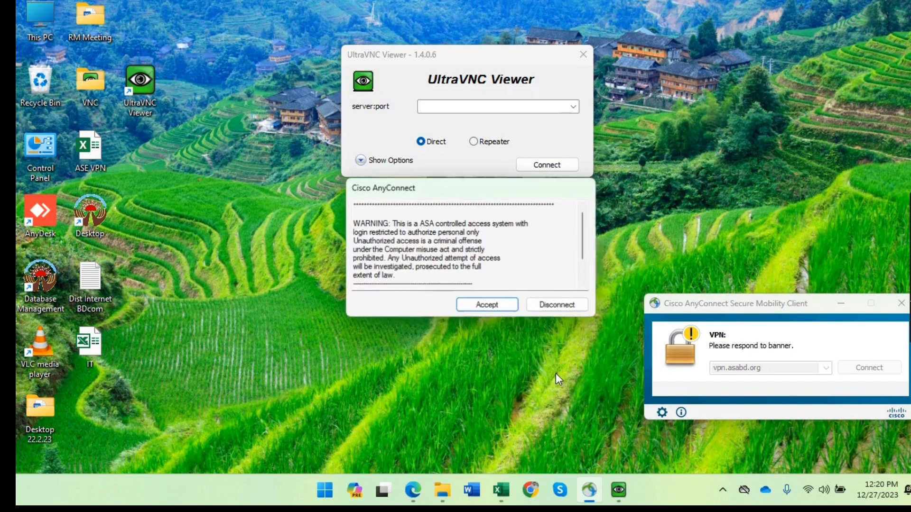
pyautogui.click(479, 304)
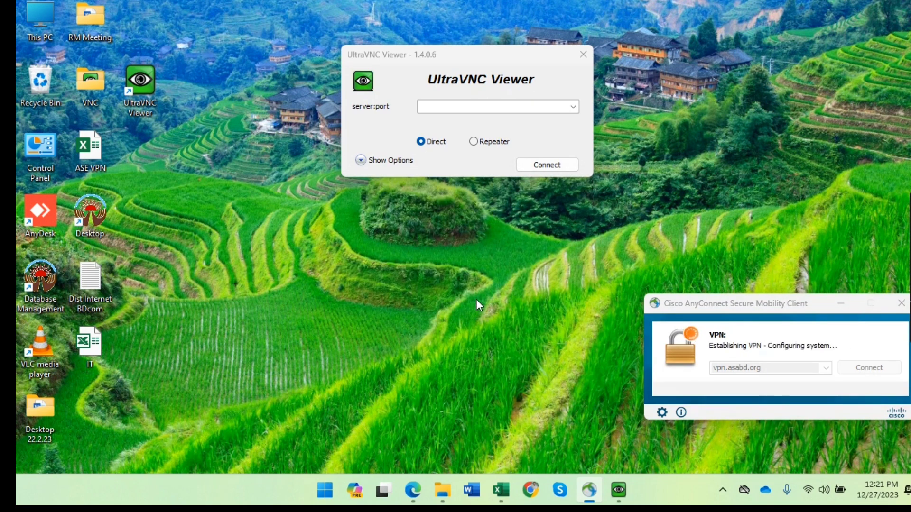
# Open the VPN connection statistics, then move them aside to bring UltraVNC Viewer forward.
pyautogui.click(723, 489)
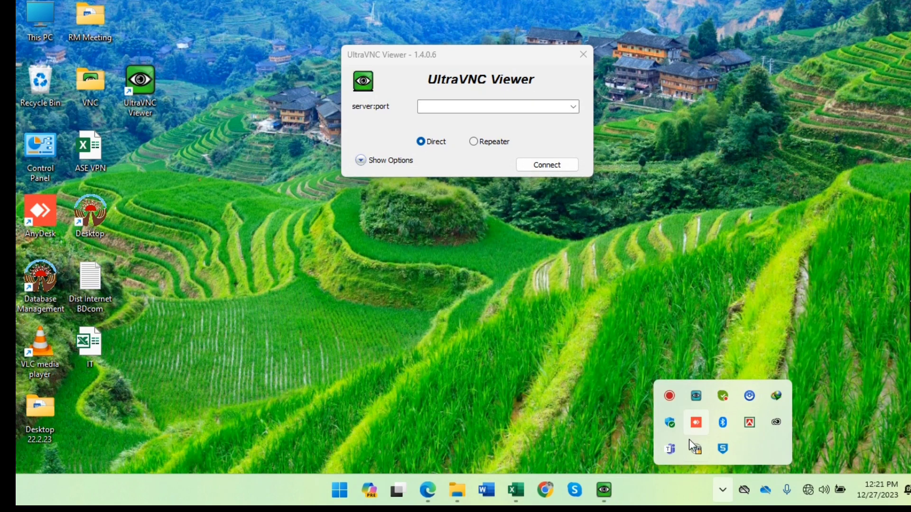
pyautogui.click(696, 450)
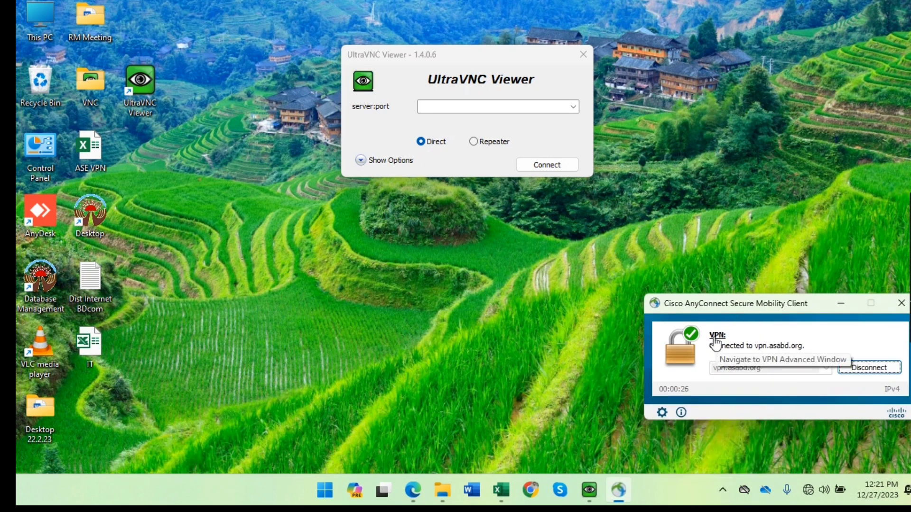
pyautogui.click(718, 337)
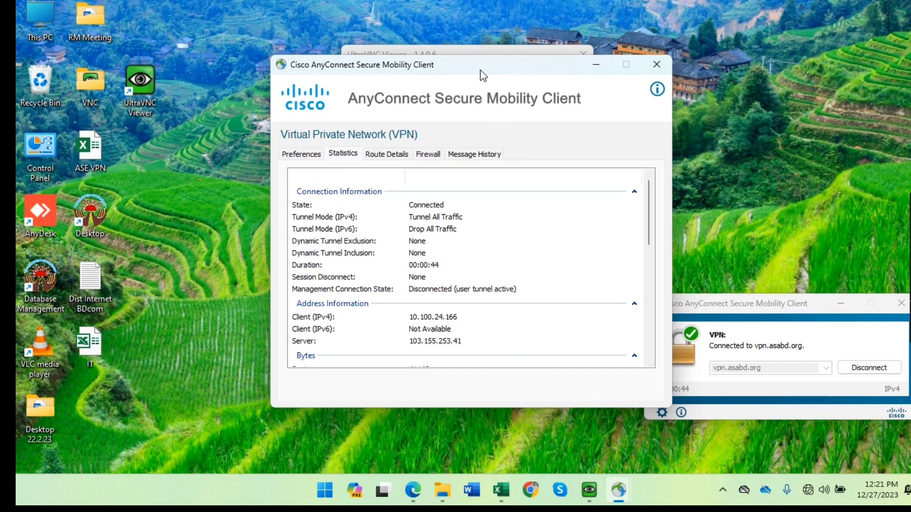
pyautogui.moveTo(480, 67); pyautogui.dragTo(483, 169)
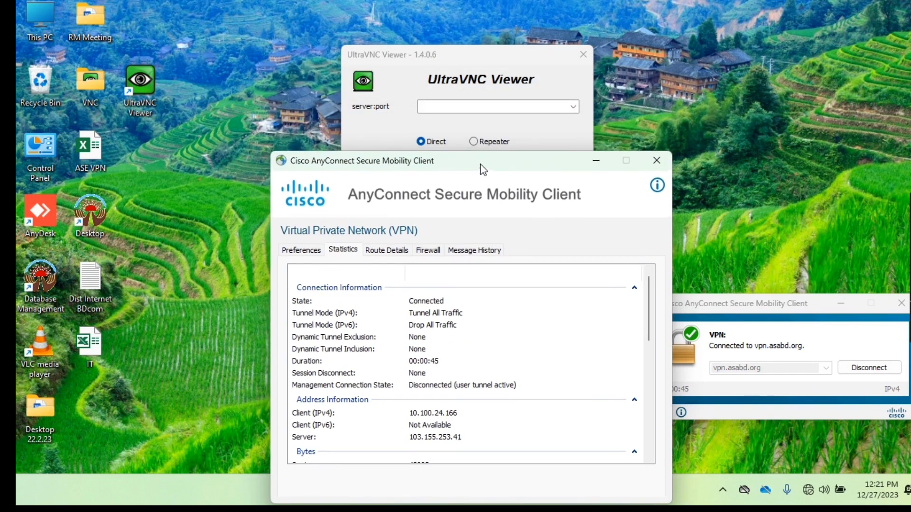
pyautogui.click(463, 55)
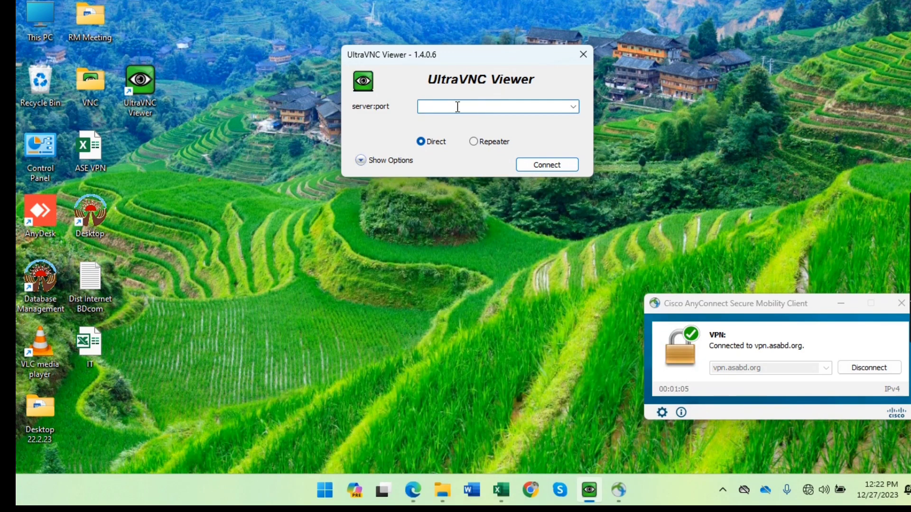
# Connect UltraVNC Viewer to 10.100.31.1 and log on with the VNC password.
pyautogui.write('10.')
pyautogui.write('100.31.1')
pyautogui.click(551, 165)
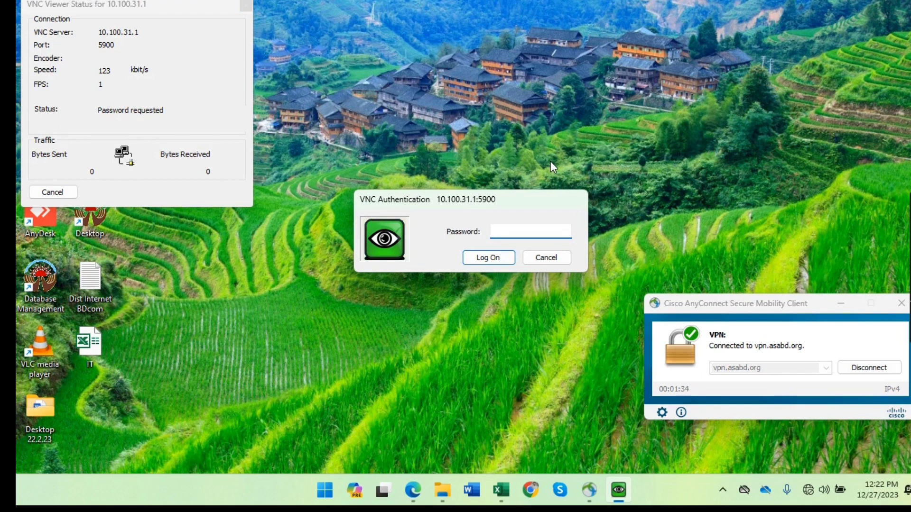
pyautogui.write('•••••••••')
pyautogui.click(483, 260)
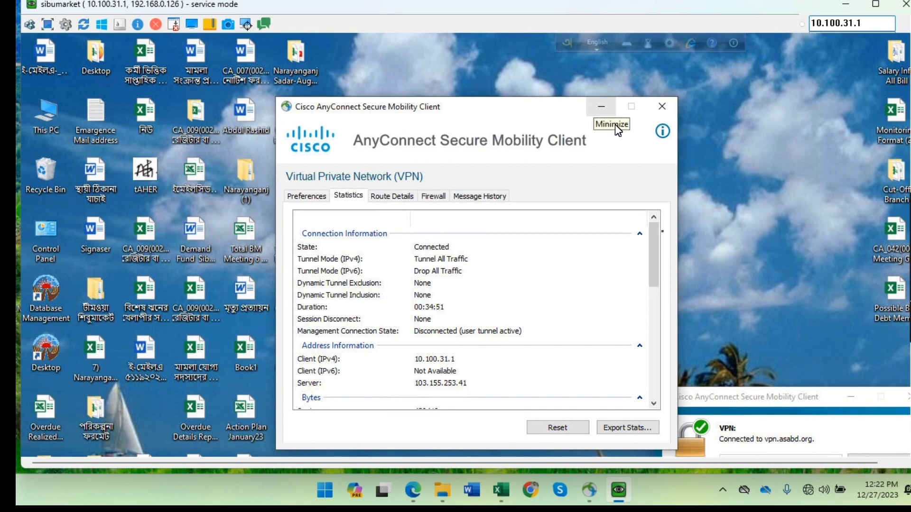
# Hide the remote AnyConnect window, start Chrome, and log in via the ASA portal bookmark.
pyautogui.click(601, 107)
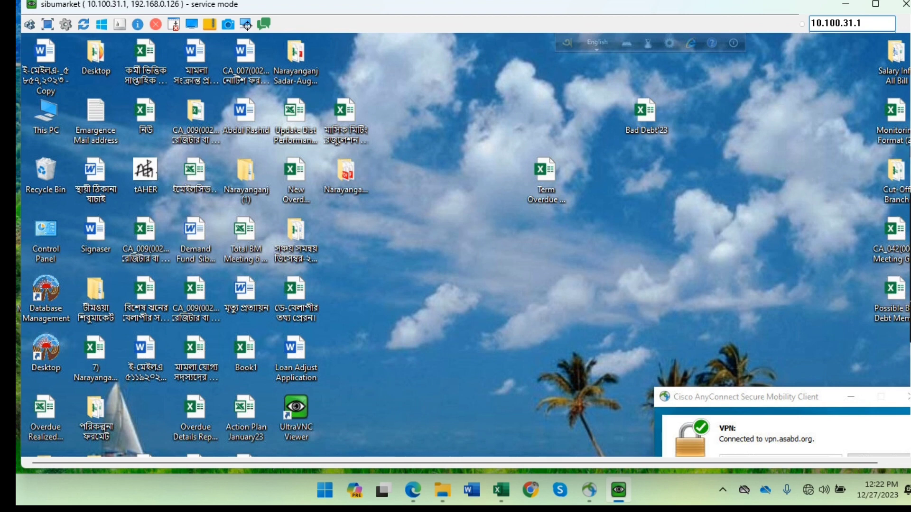
pyautogui.scroll(-3, 466, 245)
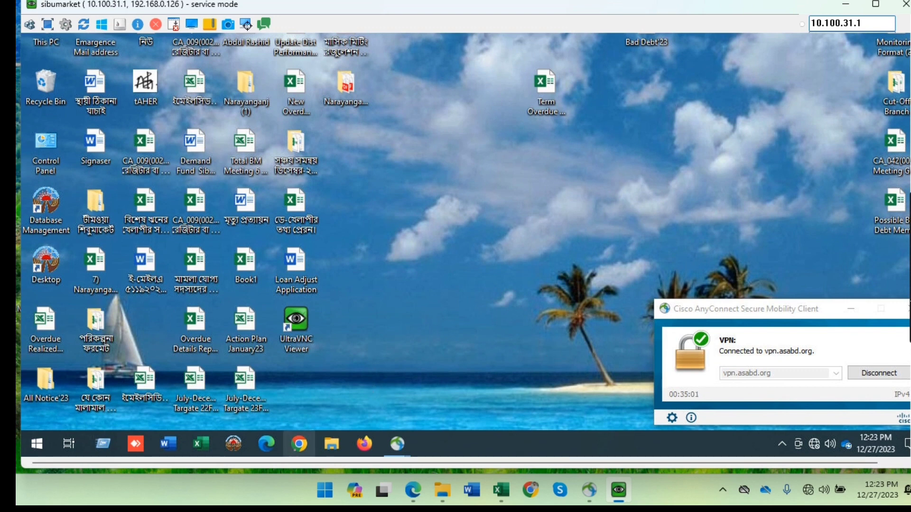
pyautogui.click(311, 440)
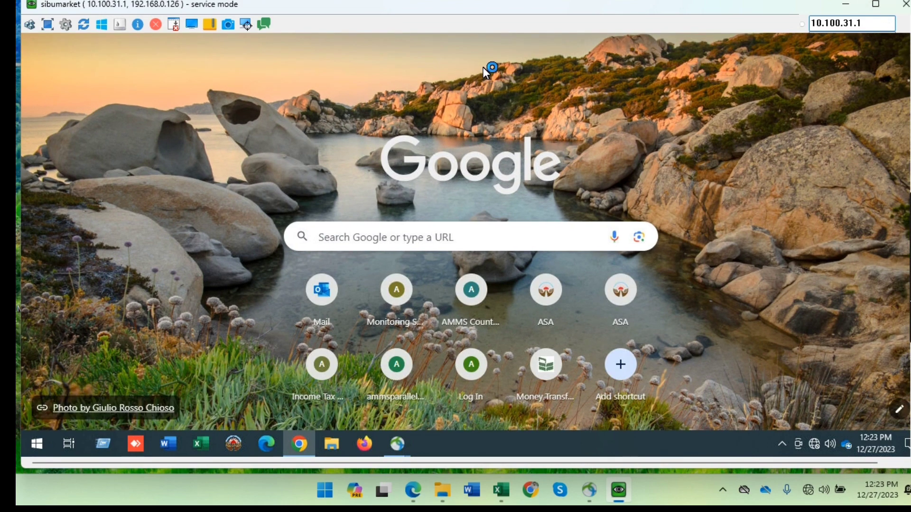
pyautogui.moveTo(891, 36)
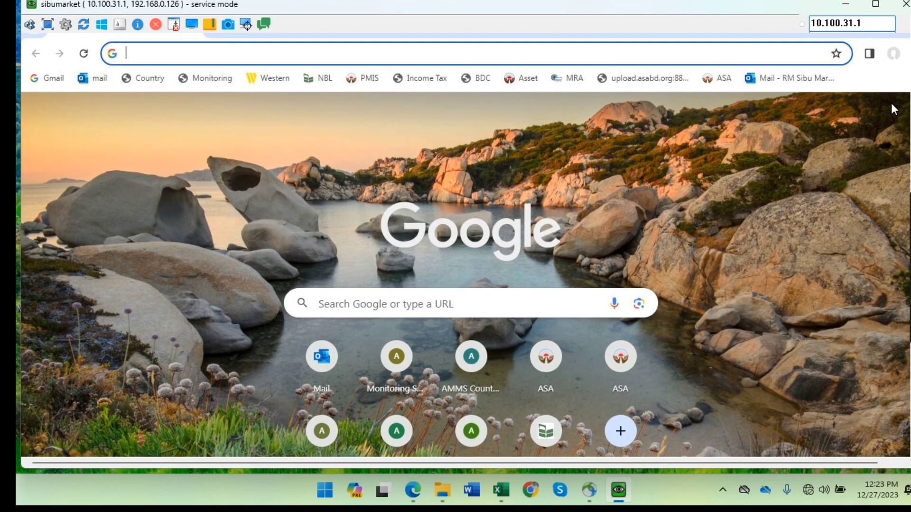
pyautogui.click(730, 83)
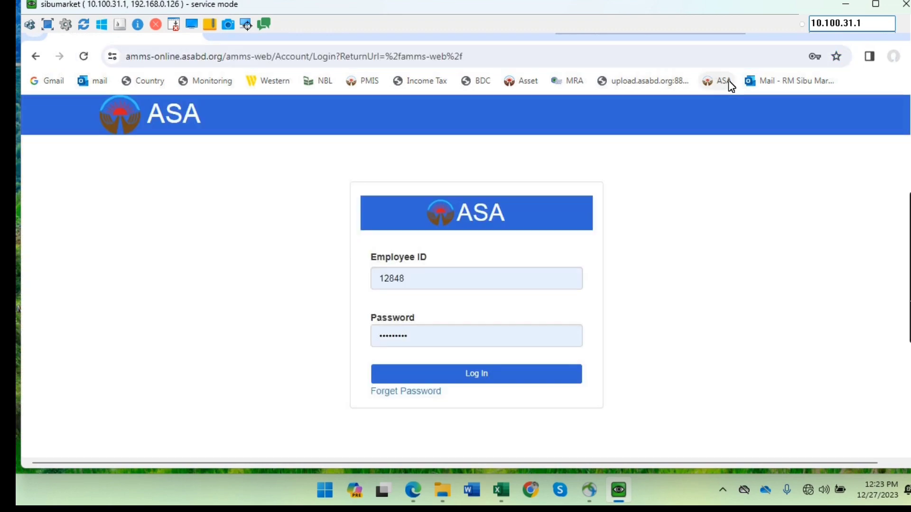
pyautogui.click(506, 381)
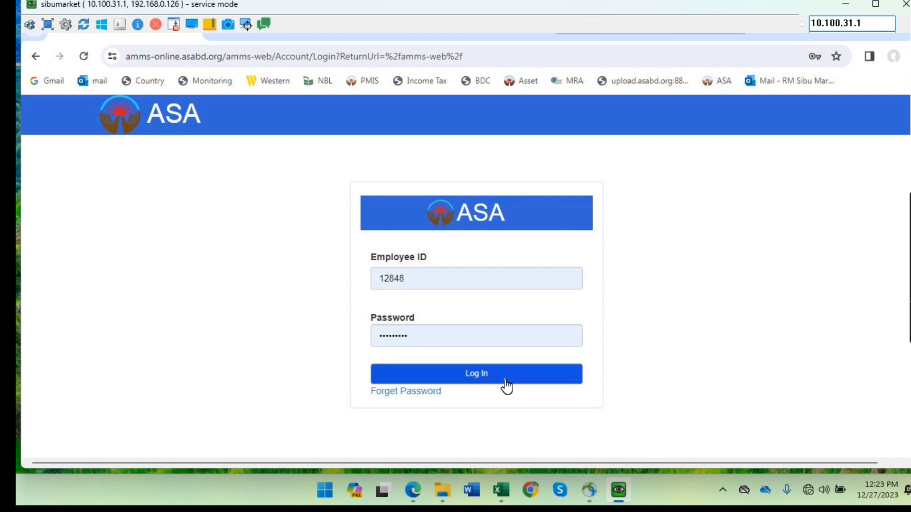